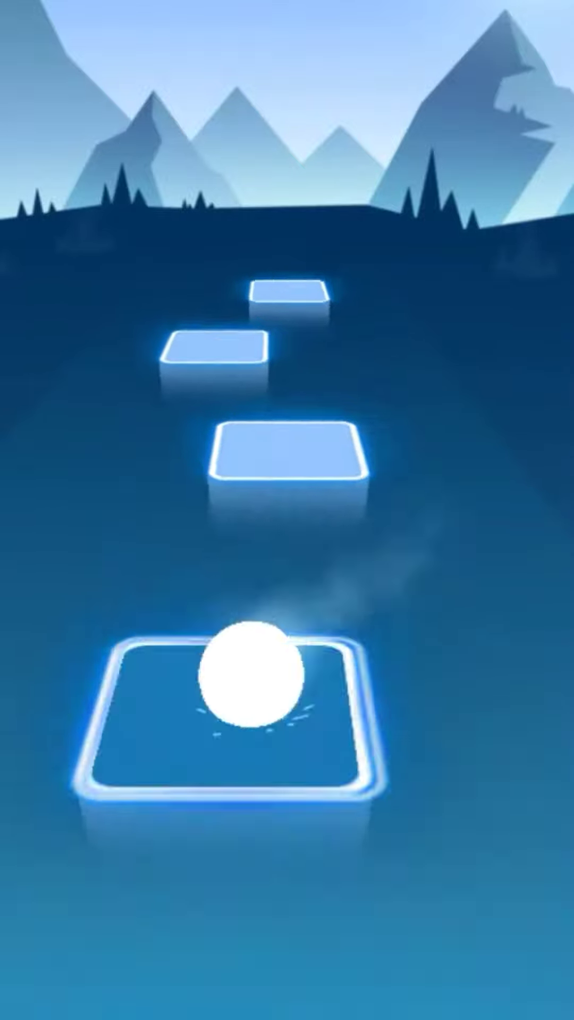
- Steer the ball across the pink dusk tiles past 40%, into the purple night stage
mouse_move(251, 798)
left_mouse_down()
mouse_move(369, 797)
mouse_move(133, 797)
mouse_move(408, 797)
mouse_move(209, 797)
mouse_move(299, 797)
left_mouse_up()
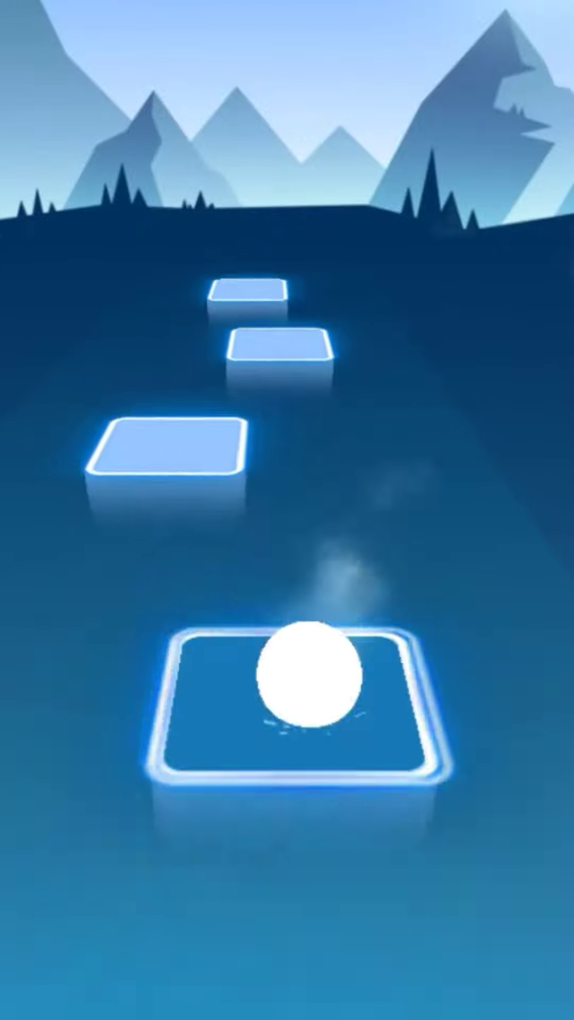
mouse_move(299, 797)
left_mouse_down()
mouse_move(152, 798)
mouse_move(414, 798)
mouse_move(236, 797)
left_mouse_up()
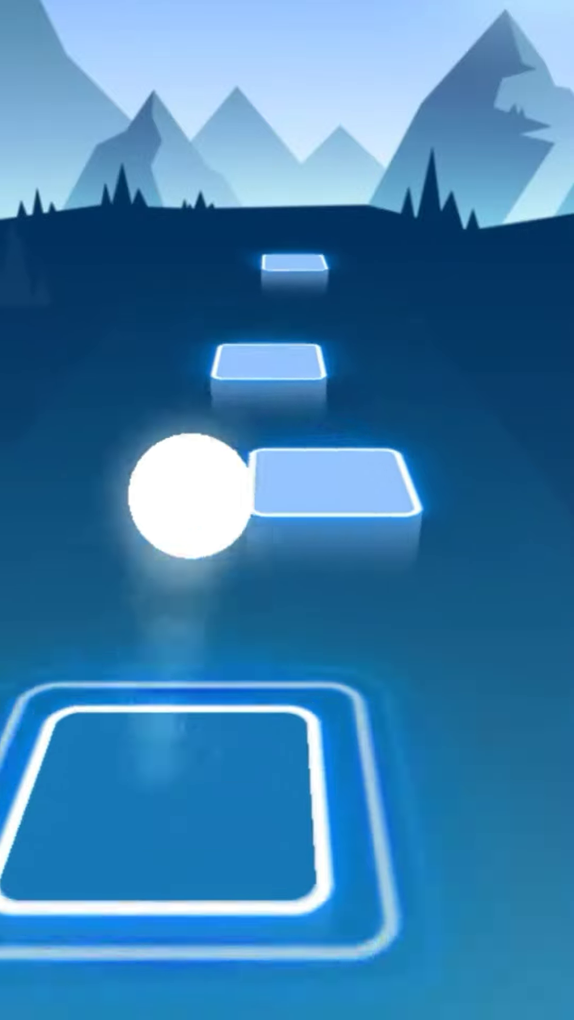
left_click_drag(190, 797, 369, 798)
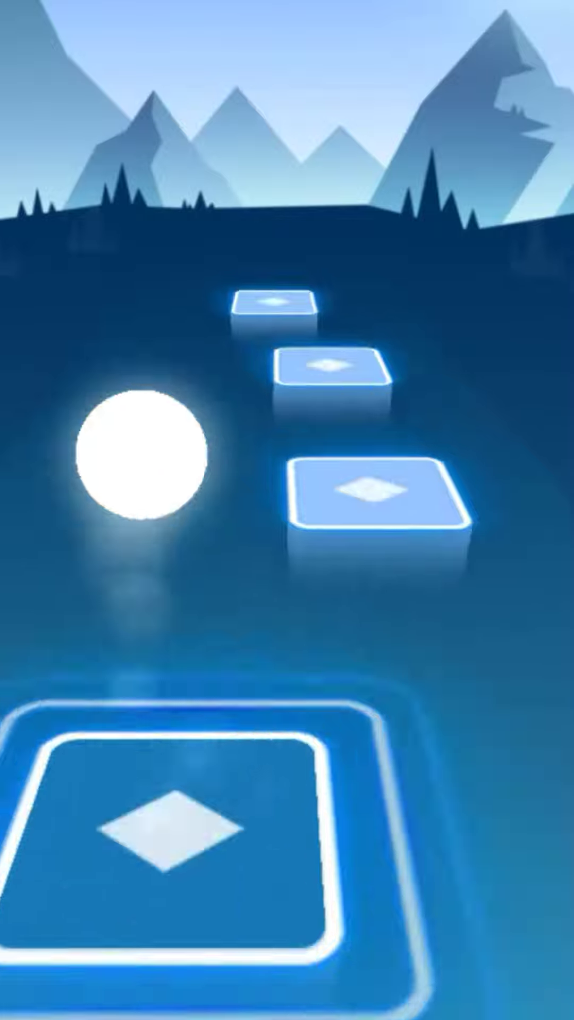
left_click_drag(142, 798, 367, 797)
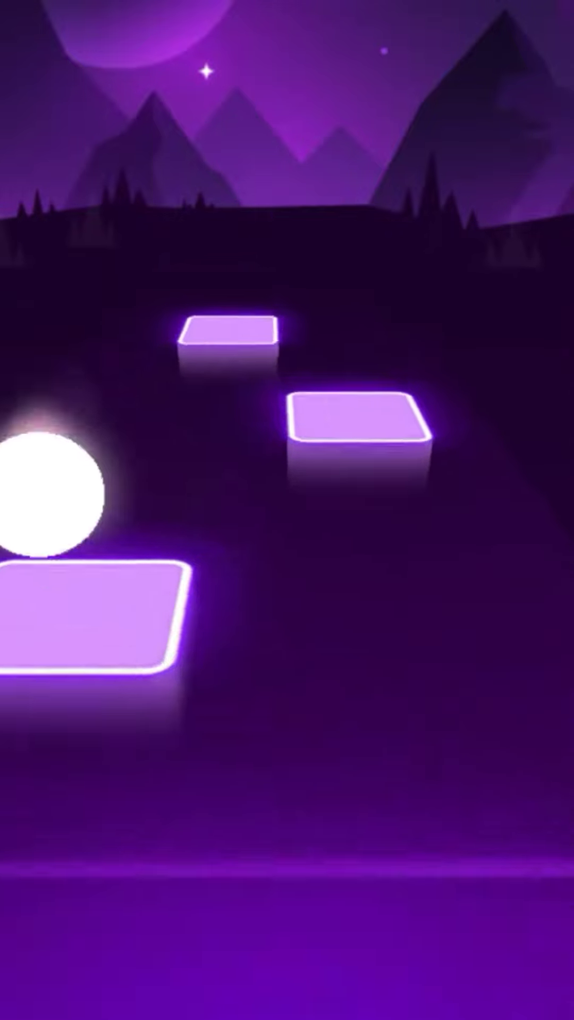
- Land the ball on the purple tiles and the gem tile, reaching 60% and blue dawn
mouse_move(42, 797)
left_mouse_down()
mouse_move(485, 797)
mouse_move(293, 797)
left_mouse_up()
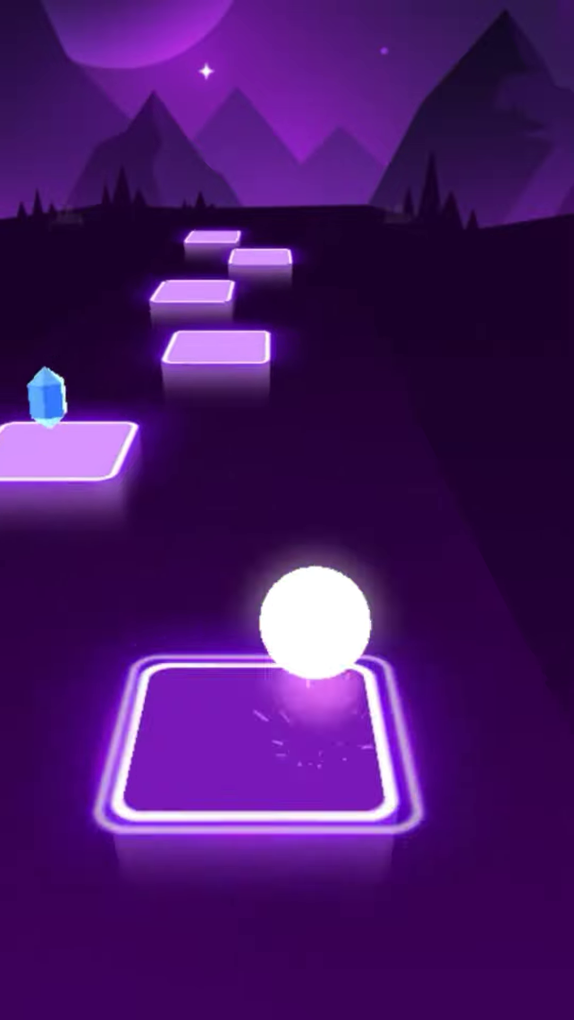
left_click_drag(316, 797, 32, 798)
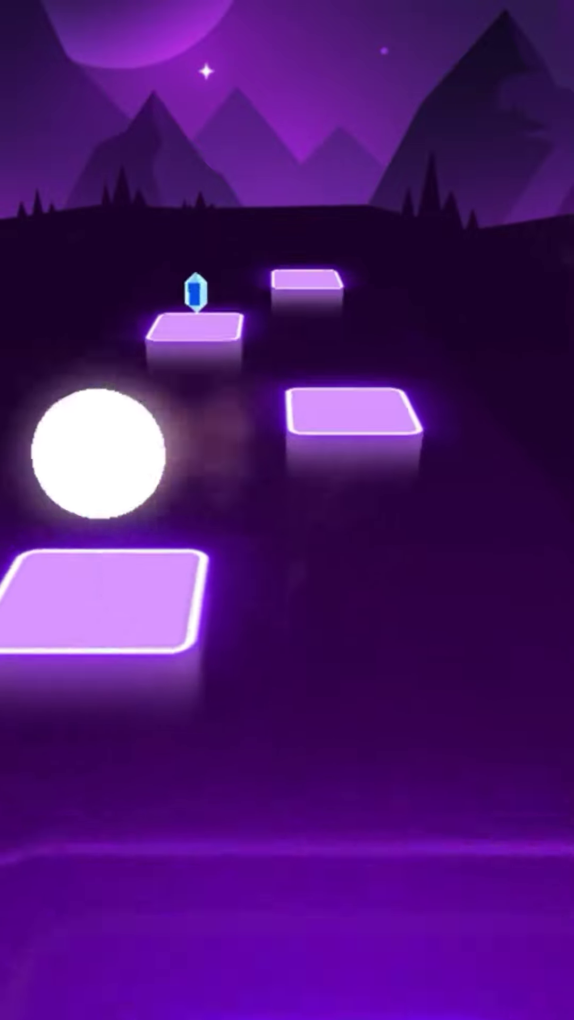
mouse_move(99, 798)
left_mouse_down()
mouse_move(505, 797)
mouse_move(35, 797)
mouse_move(509, 797)
mouse_move(337, 798)
left_mouse_up()
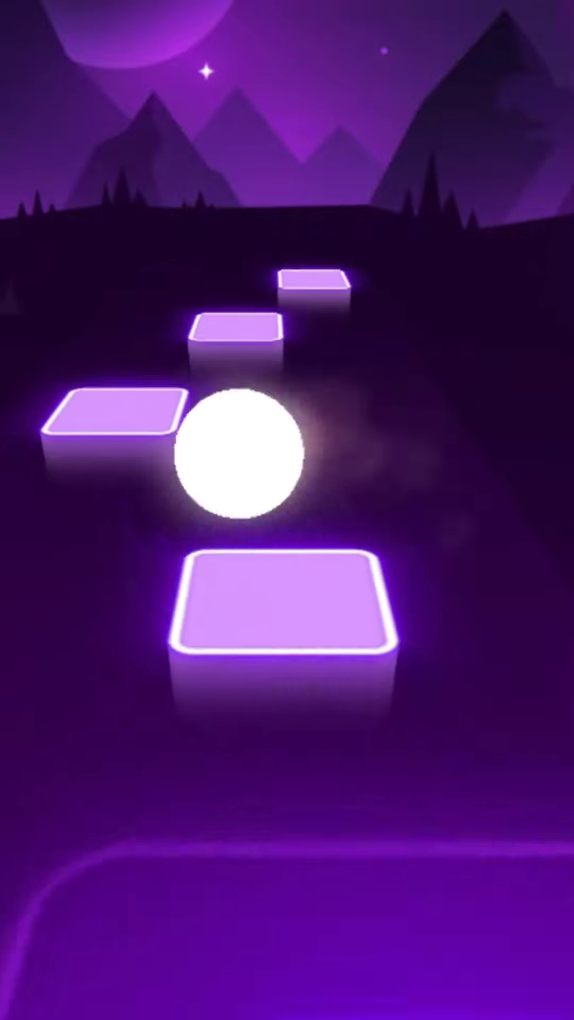
mouse_move(240, 797)
left_mouse_down()
mouse_move(95, 797)
mouse_move(227, 797)
left_mouse_up()
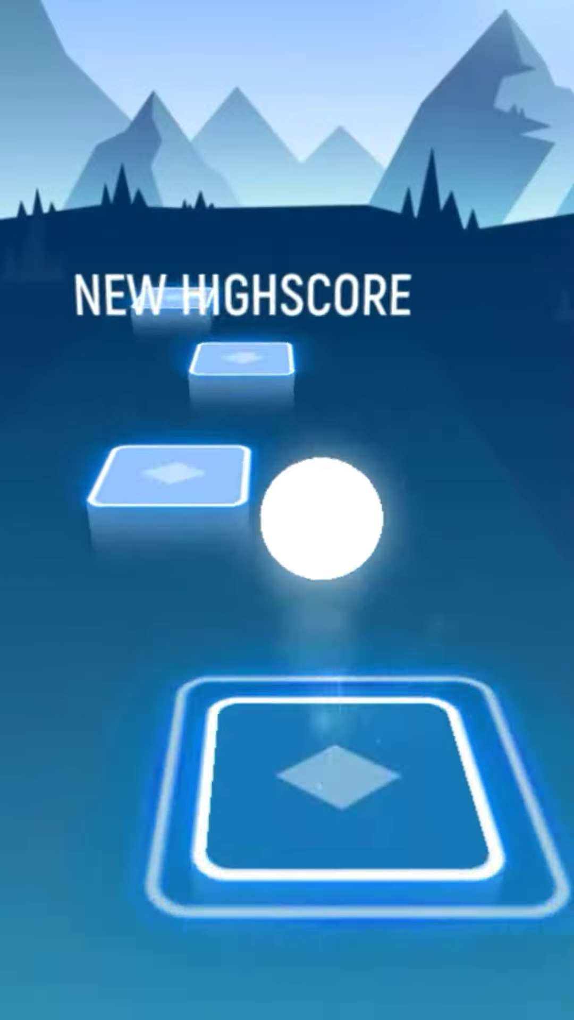
- Catch the tiles past the gem and the far tiles, setting a new highscore at 80%
mouse_move(321, 797)
left_mouse_down()
mouse_move(152, 797)
mouse_move(335, 798)
mouse_move(250, 797)
left_mouse_up()
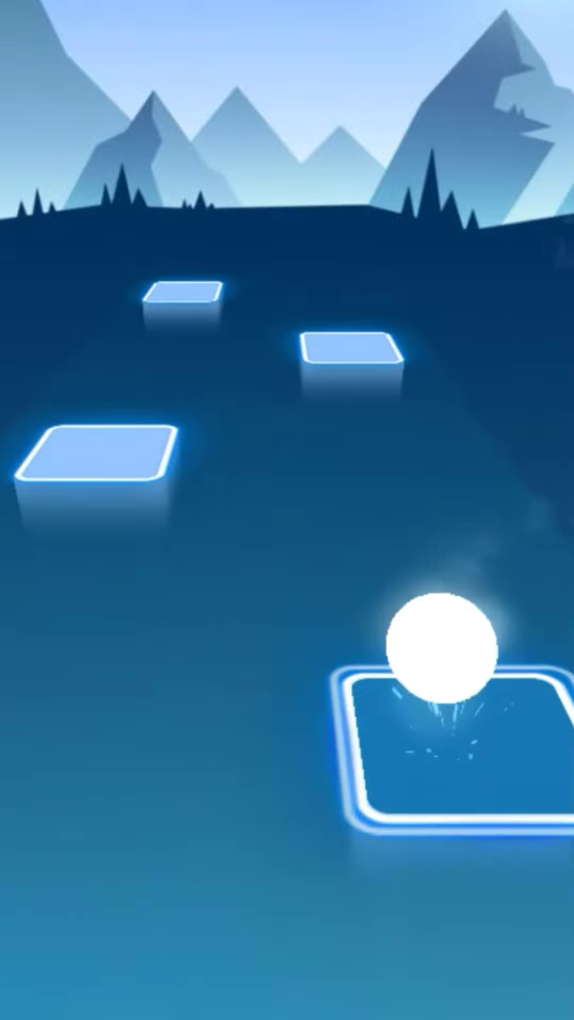
mouse_move(24, 797)
left_mouse_down()
mouse_move(458, 797)
mouse_move(24, 797)
left_mouse_up()
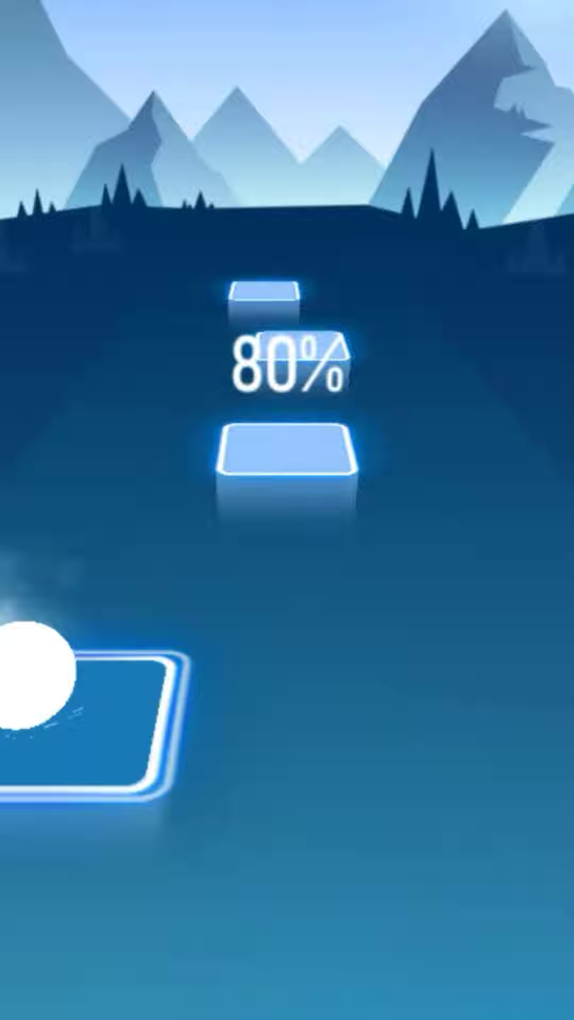